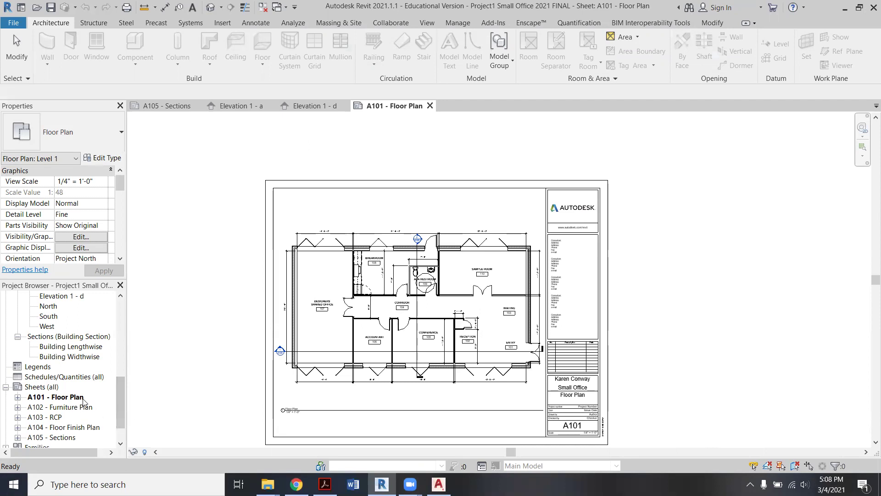
# - Close the Elevation 1 - d, Elevation 1 - a and A105 - Sections tabs, keeping A101 - Floor Plan
pyautogui.scroll(-1, 97, 399)
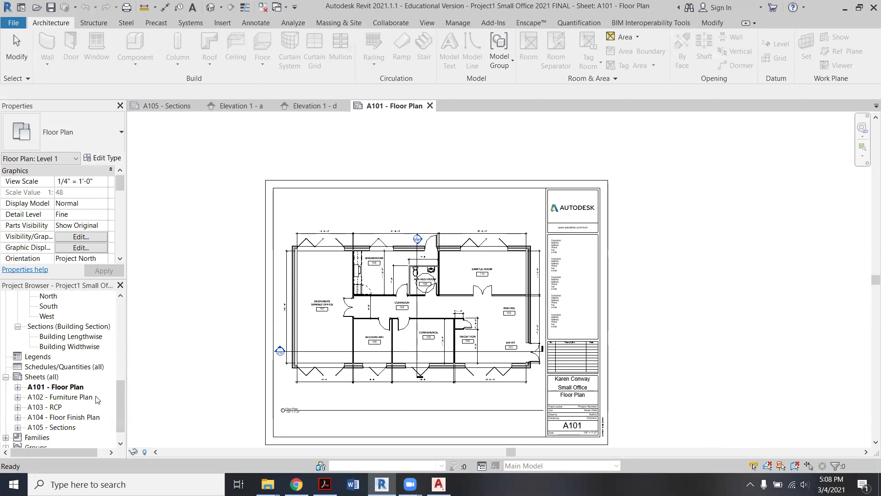
pyautogui.click(320, 105)
pyautogui.click(344, 106)
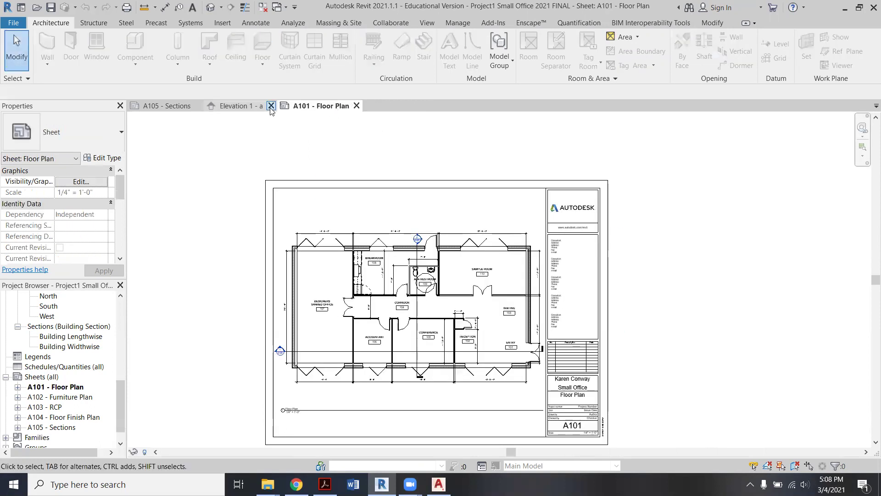
pyautogui.click(270, 105)
pyautogui.click(197, 106)
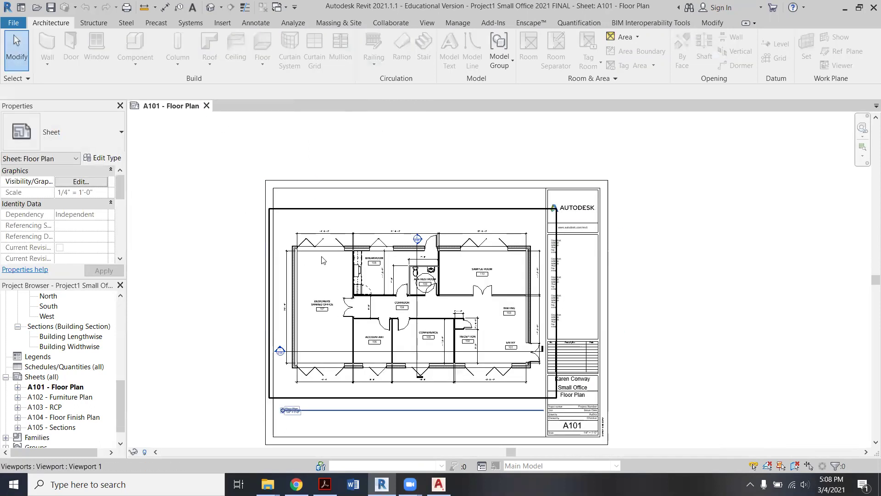
pyautogui.scroll(-2, 323, 260)
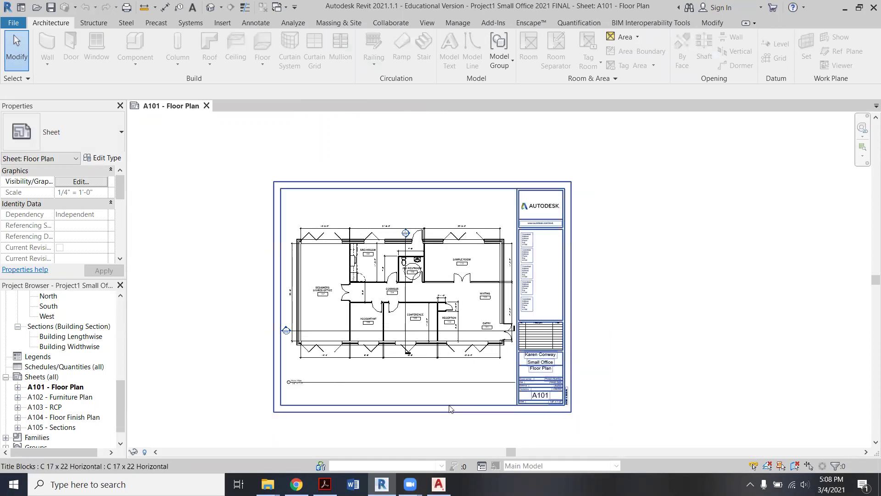
pyautogui.scroll(1, 465, 404)
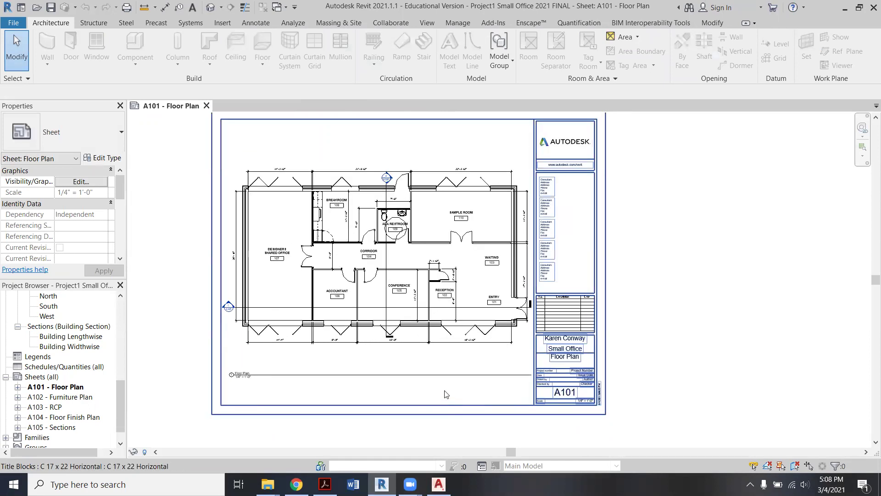
# - In Print, set the Adobe PDF printer's Paper/Quality color to Black & White
pyautogui.click(13, 22)
pyautogui.moveTo(43, 242)
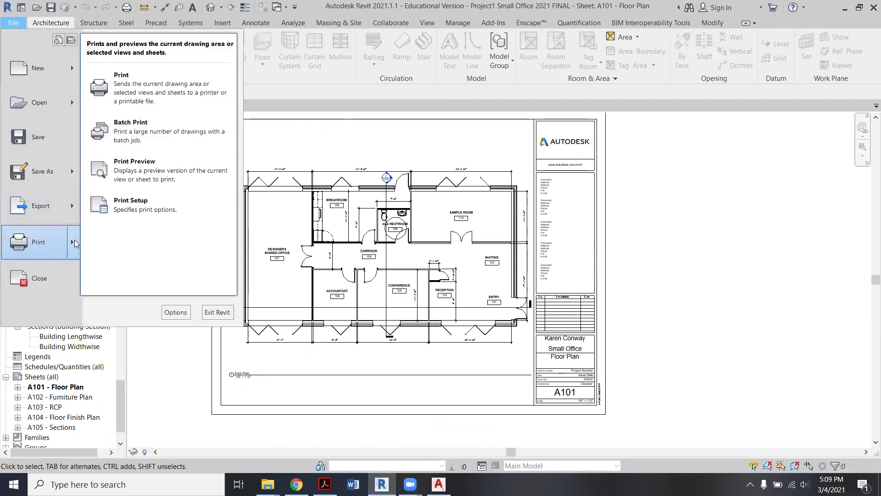
pyautogui.click(160, 93)
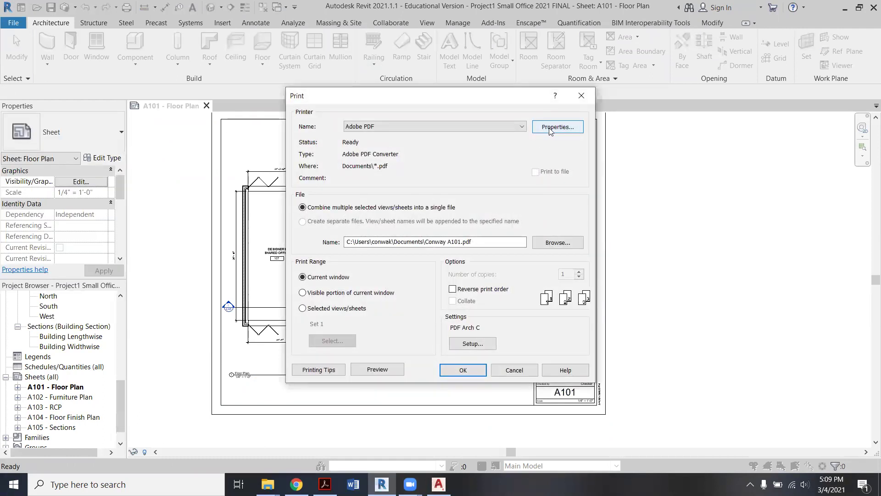
pyautogui.click(550, 129)
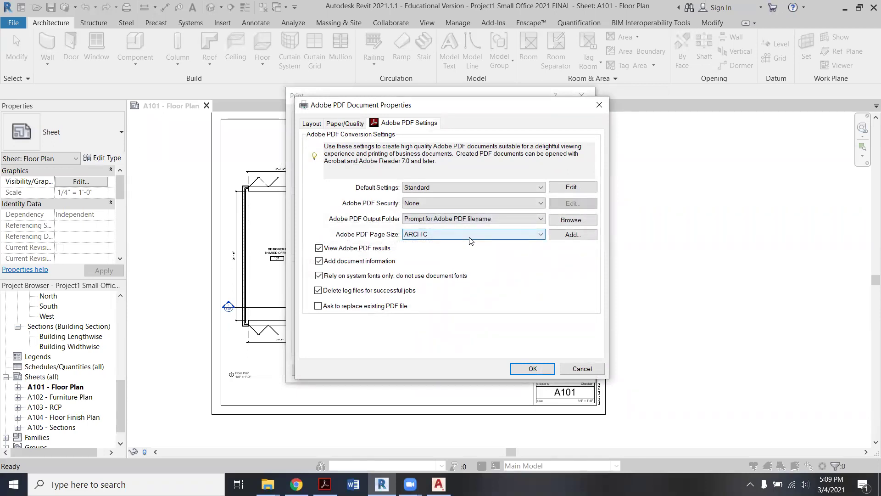
pyautogui.click(351, 123)
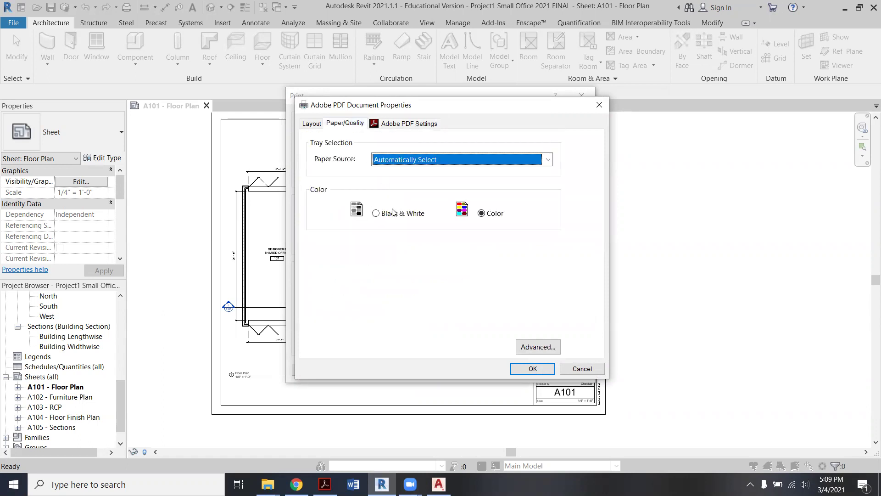
pyautogui.click(377, 214)
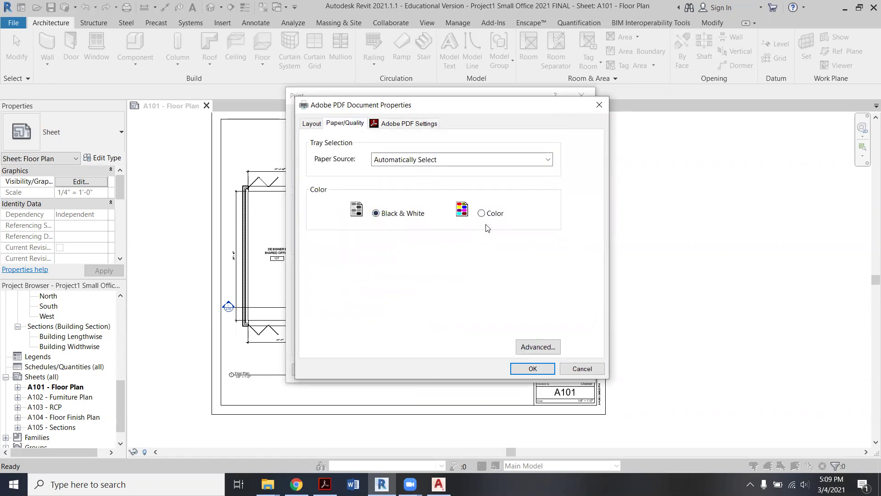
pyautogui.click(533, 369)
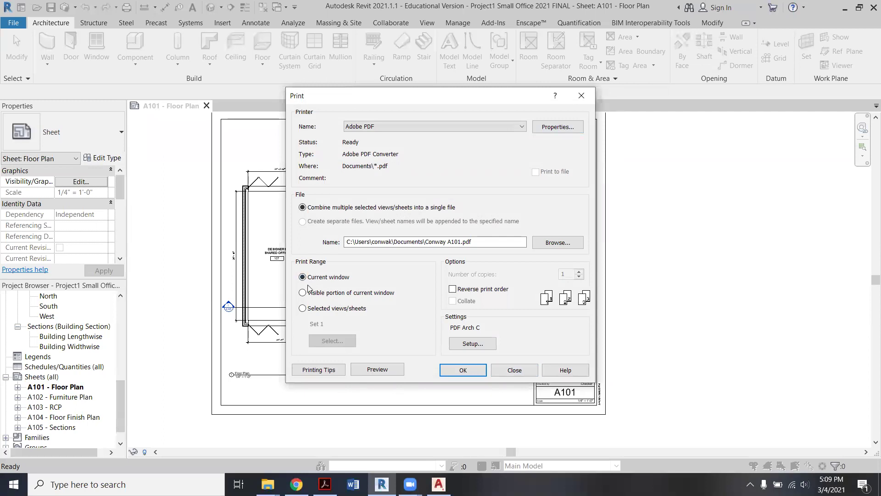
# - Print only Sheet A101 - Floor Plan using the Selected views/sheets range
pyautogui.click(303, 311)
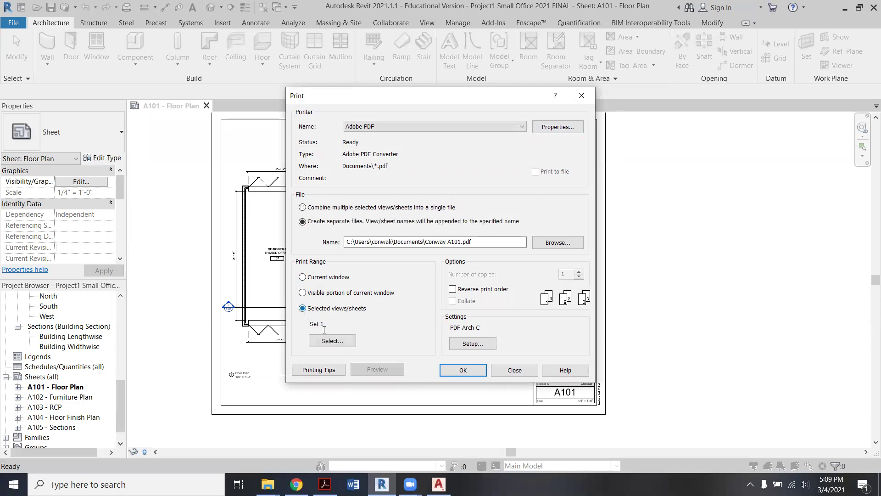
pyautogui.click(332, 341)
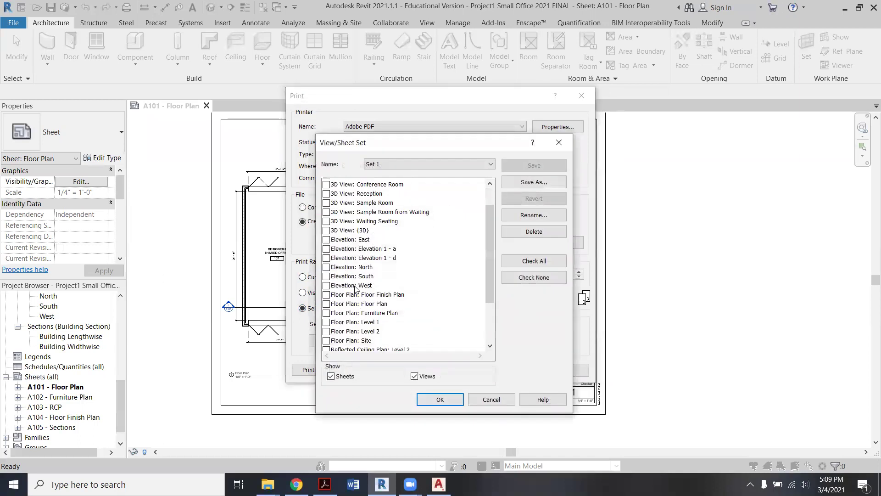
pyautogui.scroll(-3, 356, 288)
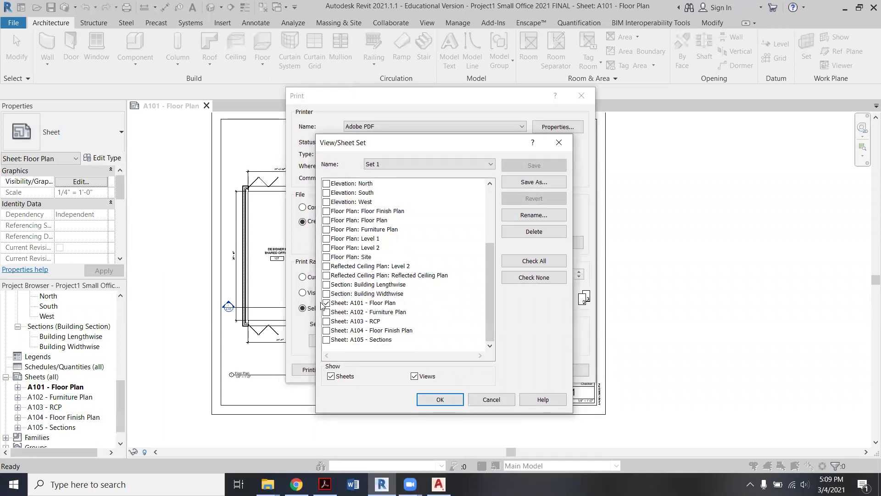
pyautogui.click(439, 400)
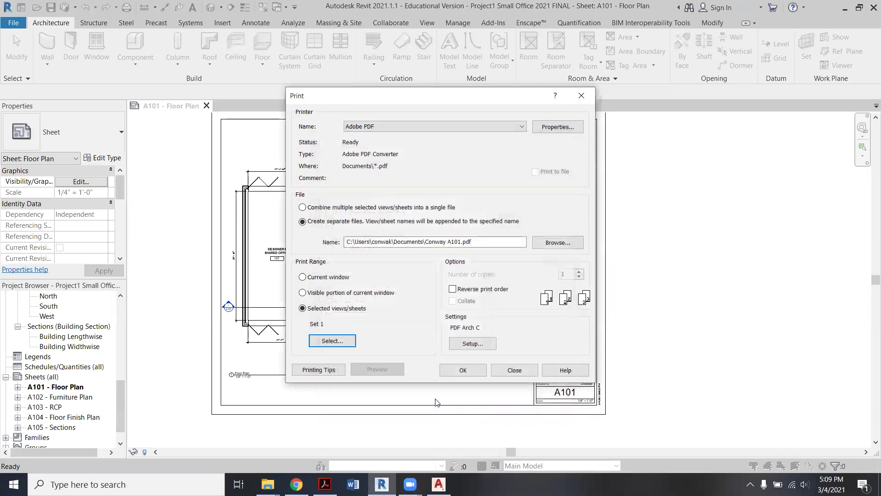
pyautogui.click(475, 372)
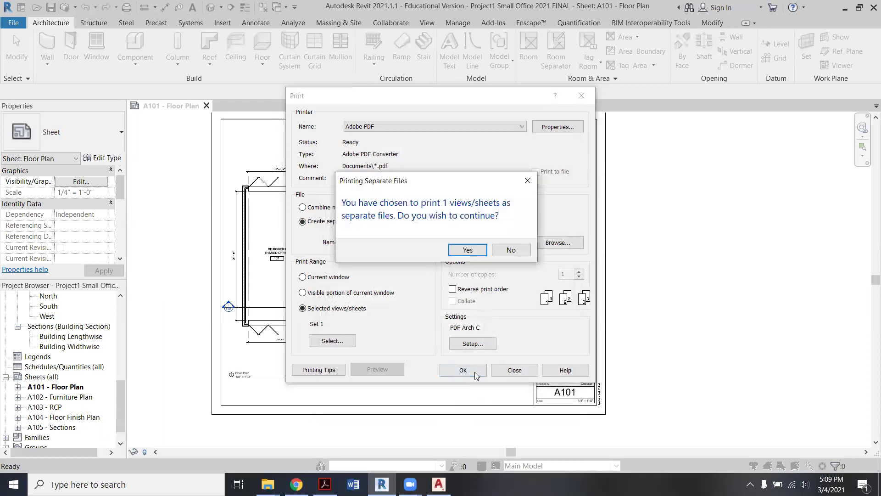
# - Accept separate files and save the PDF as 'Conway A101 - Test' in ISD 221 Tech 2
pyautogui.click(469, 250)
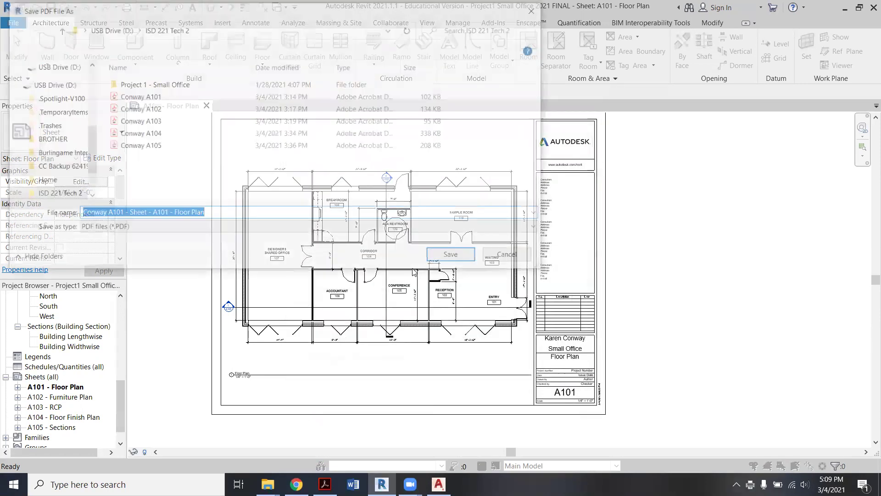
pyautogui.click(232, 213)
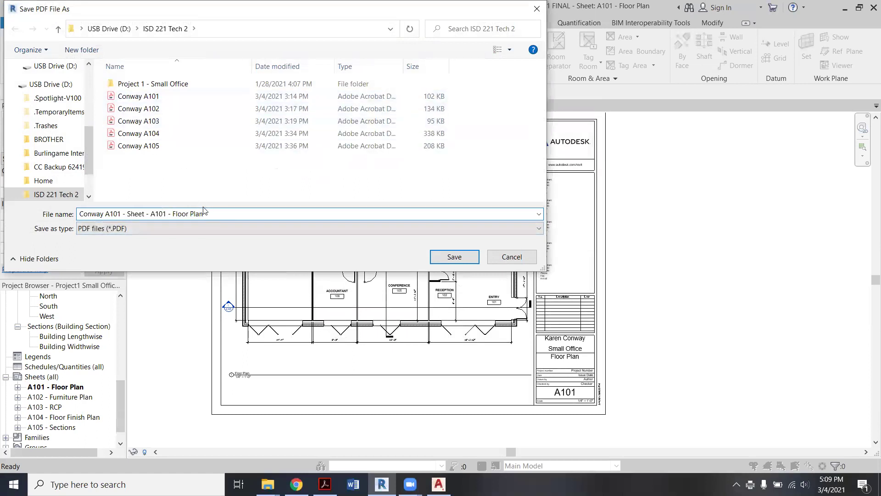
pyautogui.moveTo(207, 211); pyautogui.dragTo(130, 206)
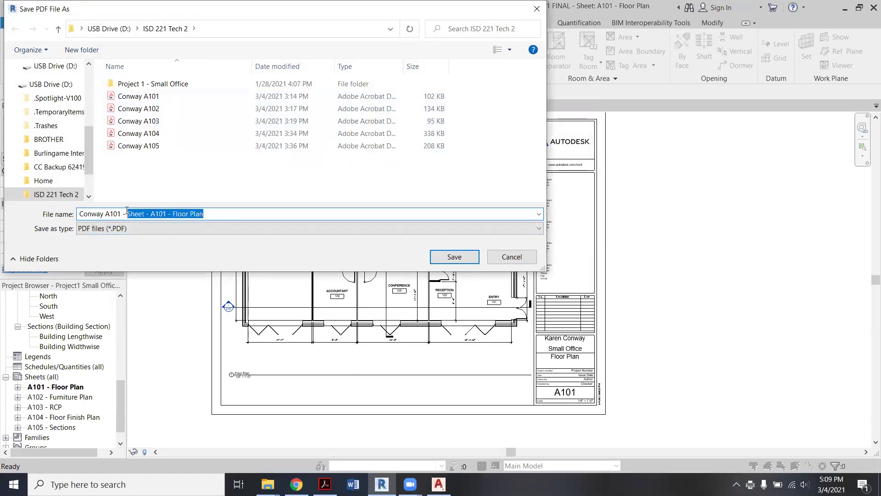
pyautogui.write('Test')
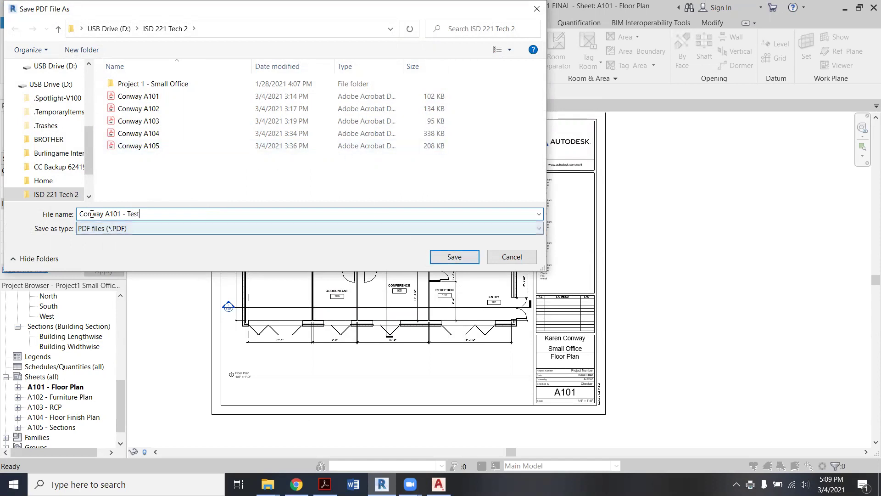
pyautogui.click(473, 258)
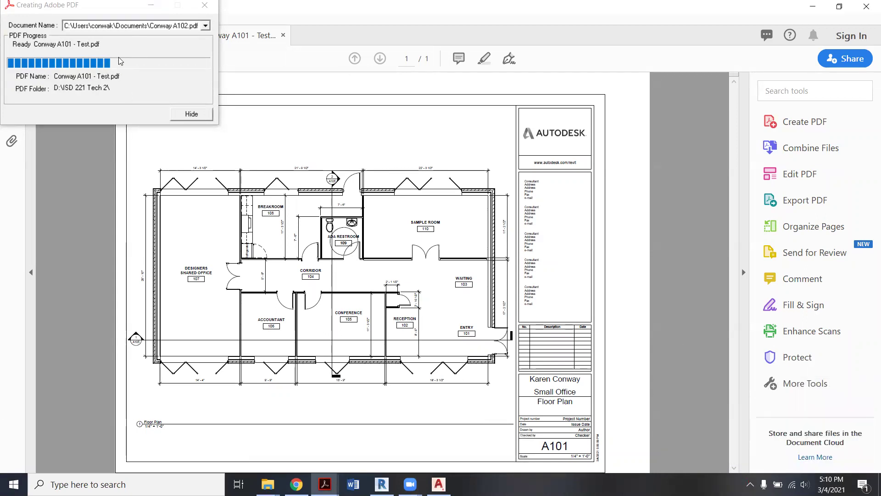
# - Hide the Creating Adobe PDF progress window and switch to File Explorer
pyautogui.click(192, 113)
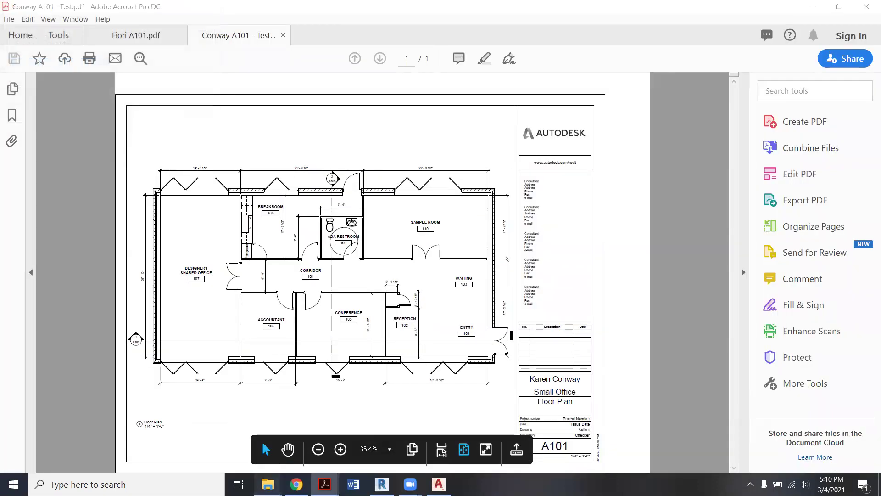
pyautogui.click(268, 484)
# - Check Conway A101 - Test.pdf in the ISD 221 Tech 2 folder, then minimise Acrobat and Explorer
pyautogui.click(339, 423)
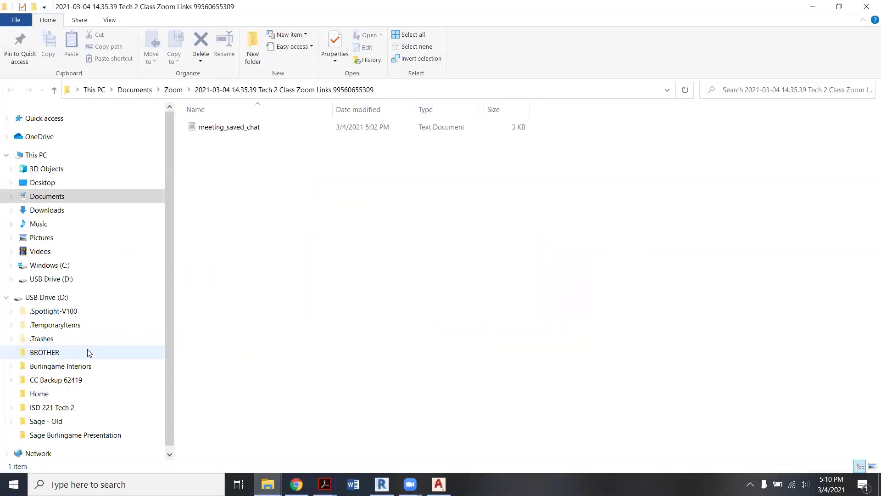
pyautogui.click(65, 407)
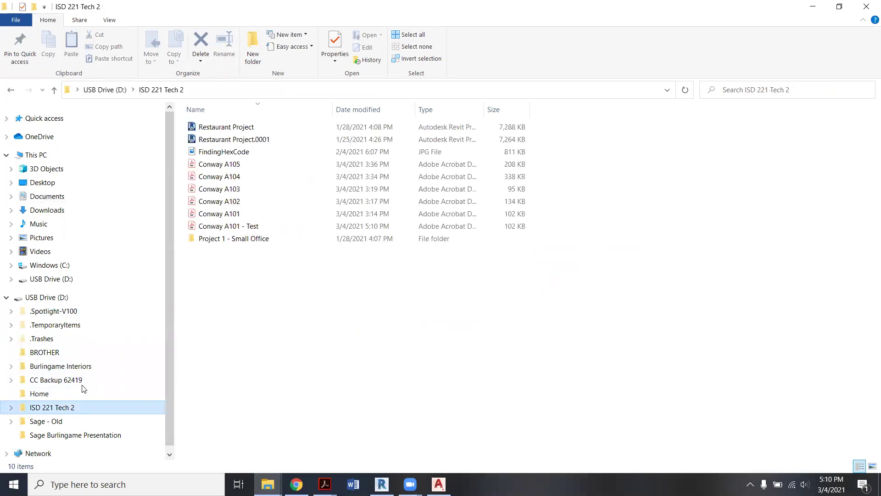
pyautogui.doubleClick(253, 227)
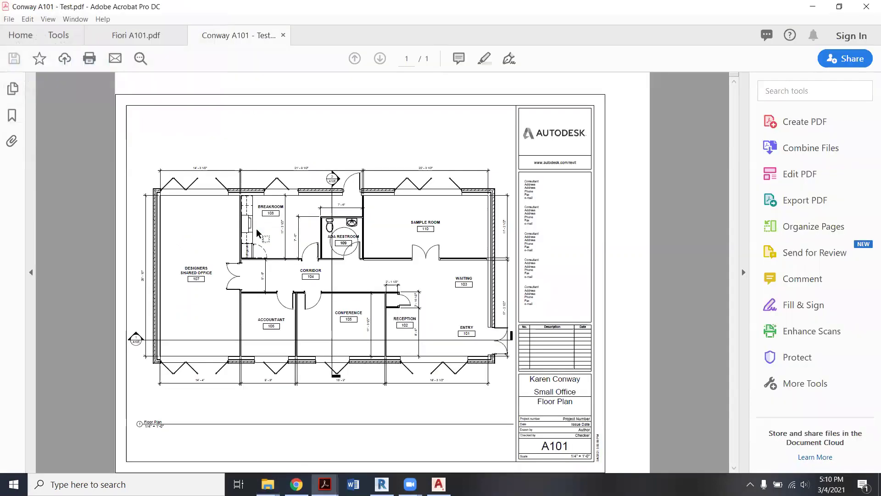
pyautogui.click(813, 7)
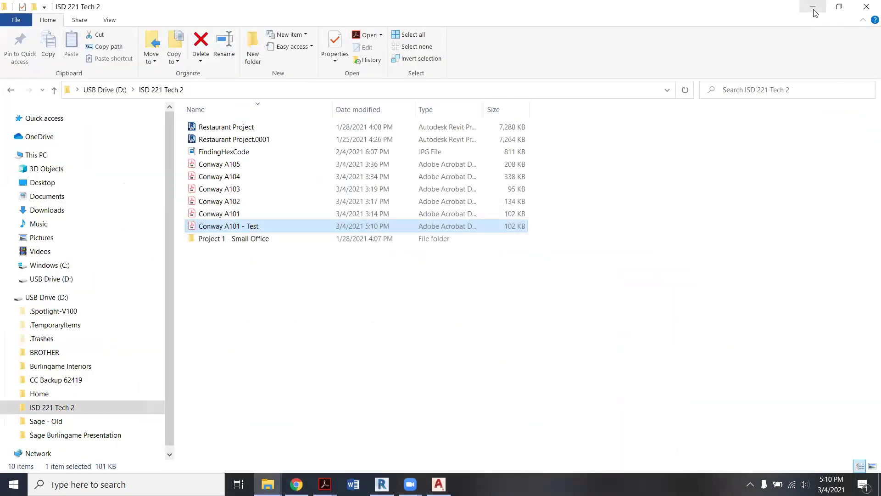
pyautogui.click(814, 9)
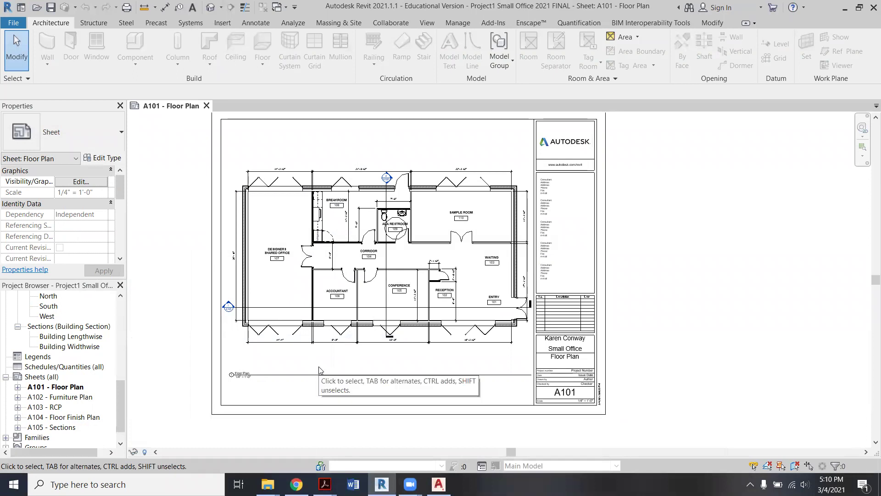
# - Open sheet A102 - Furniture Plan and close the A101 - Floor Plan tab
pyautogui.click(75, 397)
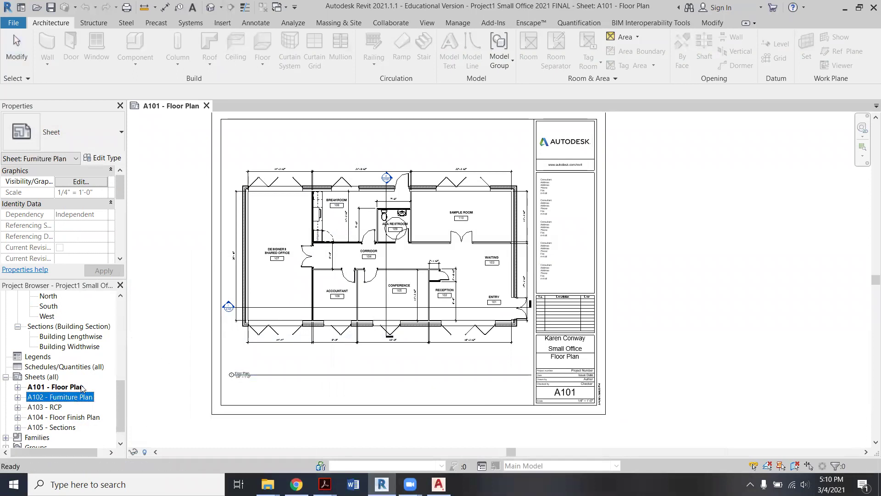
pyautogui.doubleClick(75, 397)
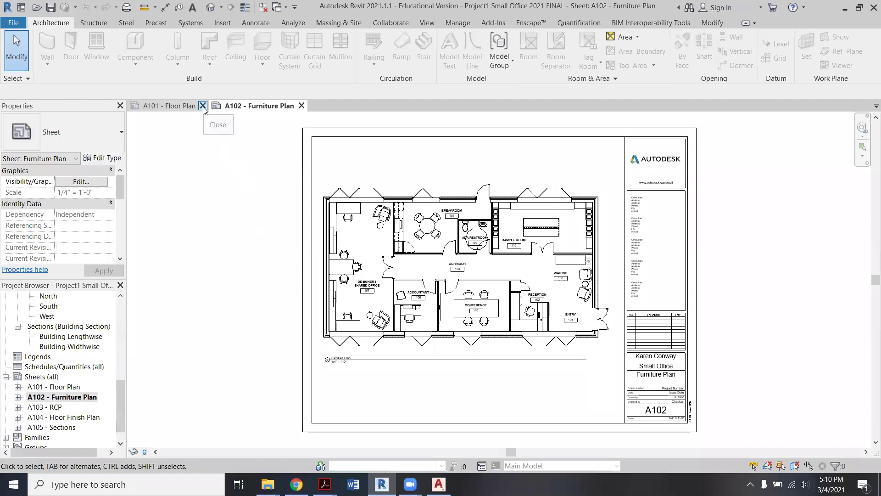
pyautogui.click(204, 106)
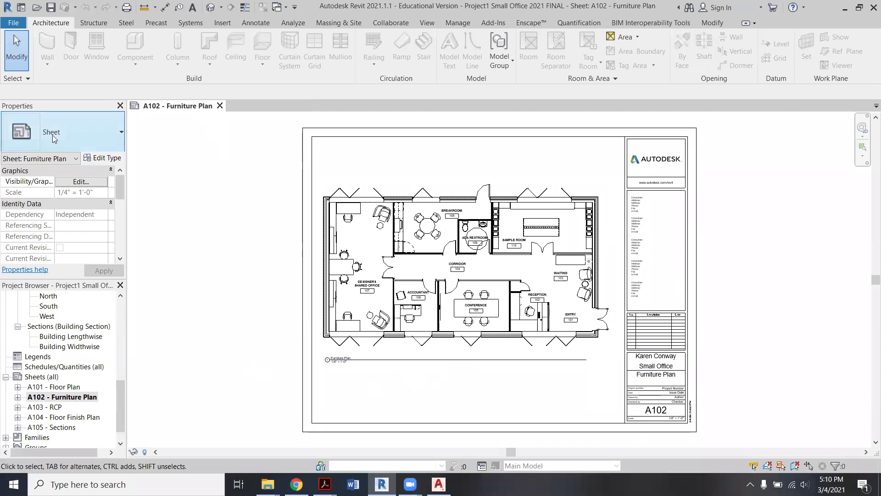
# - Print with the sheet set changed to only Sheet A102 - Furniture Plan, unchecking A101
pyautogui.click(10, 28)
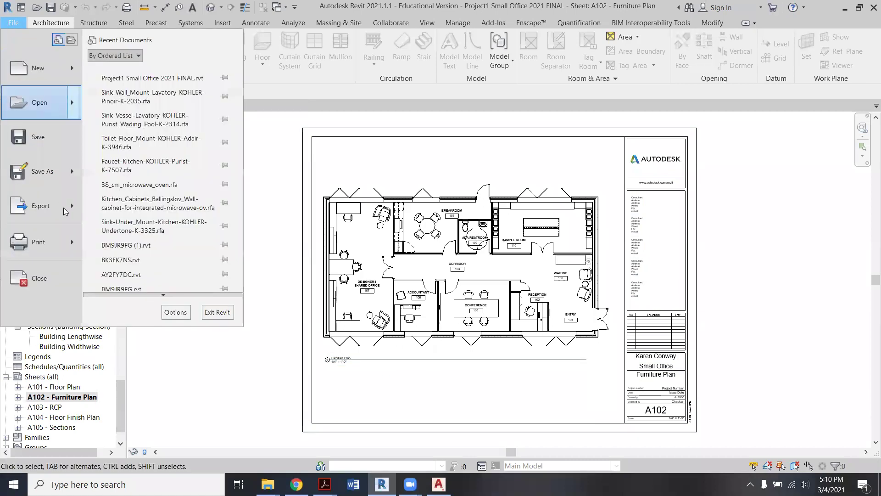
pyautogui.moveTo(70, 248)
pyautogui.click(135, 90)
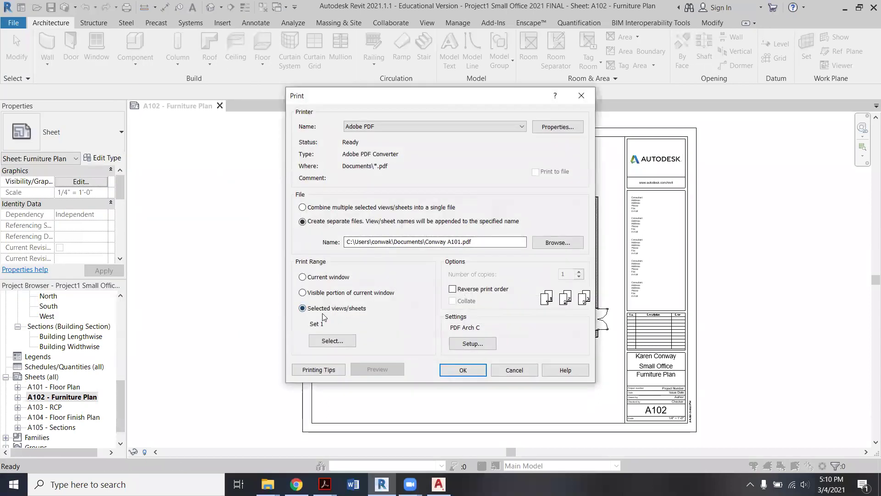
pyautogui.click(340, 346)
pyautogui.scroll(-3, 367, 272)
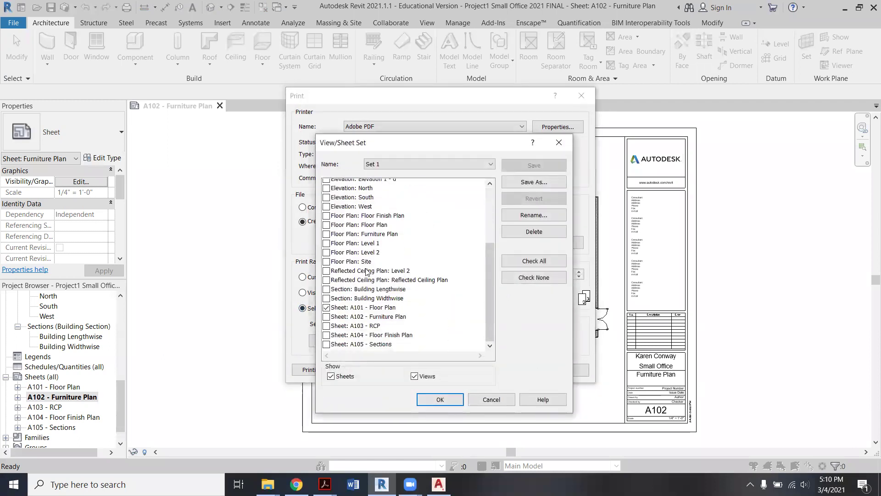
pyautogui.scroll(-1, 366, 271)
pyautogui.click(327, 303)
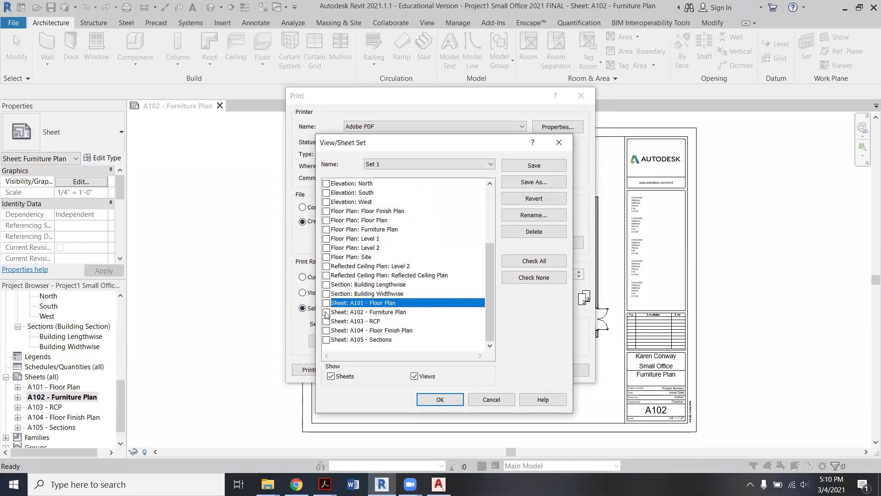
pyautogui.click(326, 312)
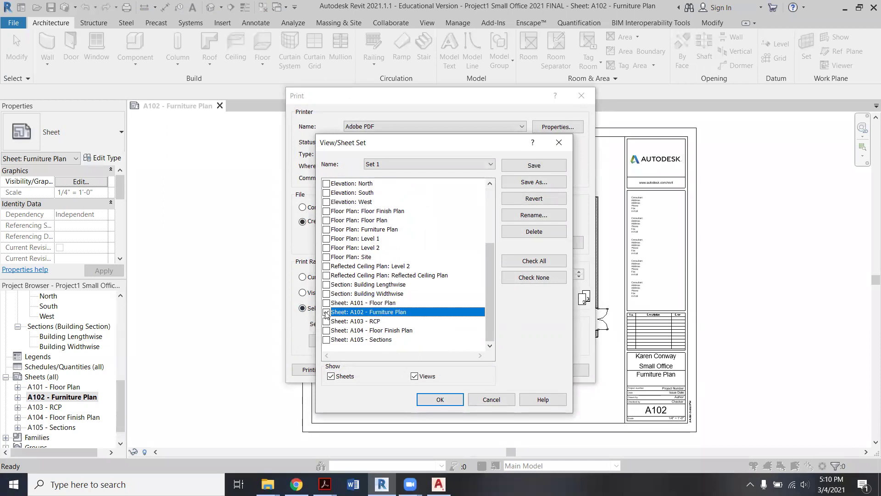
pyautogui.click(441, 400)
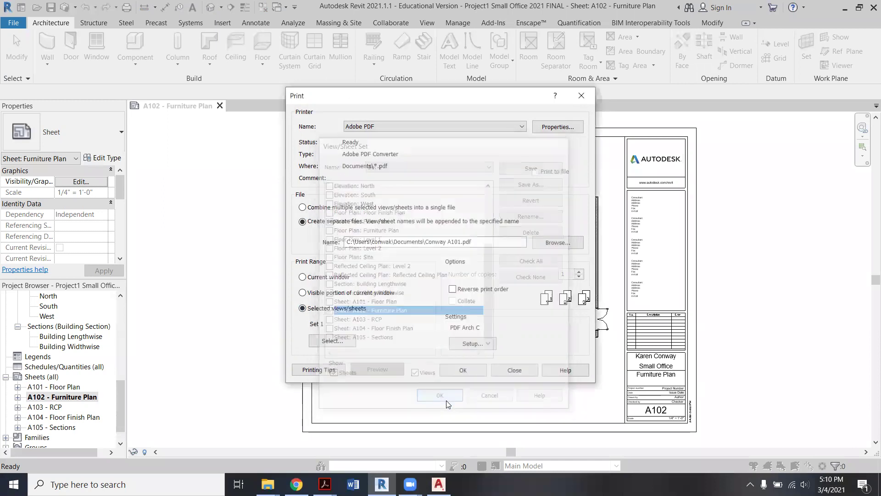
pyautogui.click(479, 374)
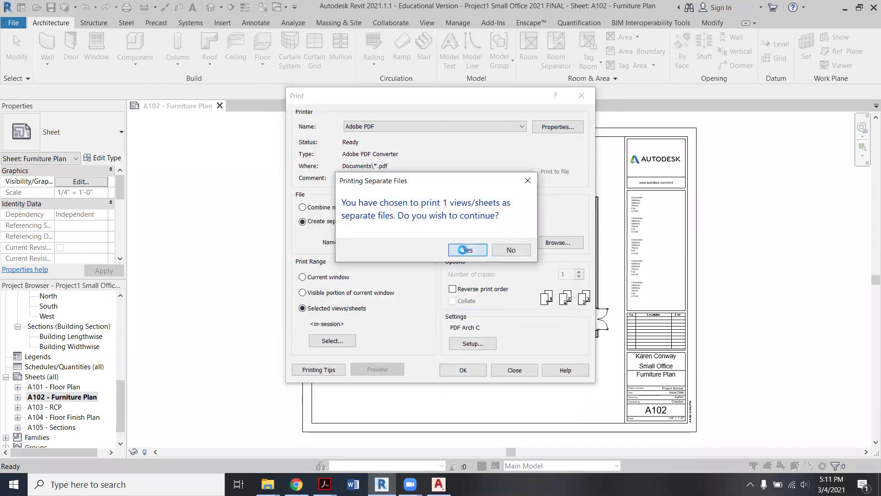
# - Accept separate files and save the PDF as 'Conway A102 TEST'
pyautogui.click(463, 250)
pyautogui.click(227, 216)
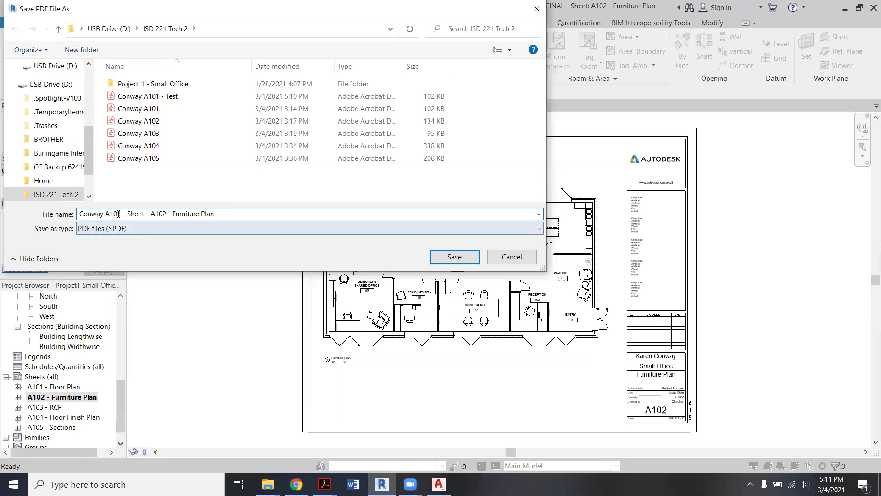
pyautogui.moveTo(214, 213); pyautogui.dragTo(134, 196)
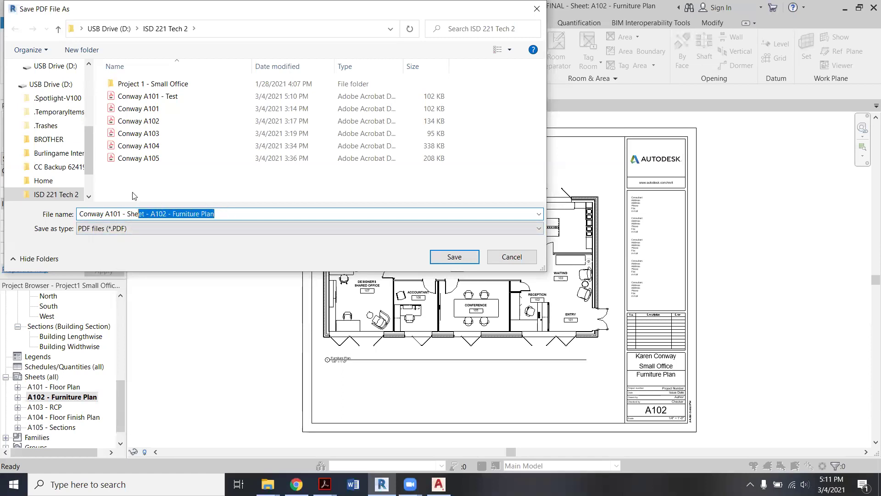
pyautogui.press('BackSpace')
pyautogui.press('BackSpace')
pyautogui.press('BackSpace')
pyautogui.press('BackSpace')
pyautogui.press('BackSpace')
pyautogui.press('BackSpace')
pyautogui.press('BackSpace')
pyautogui.press('BackSpace')
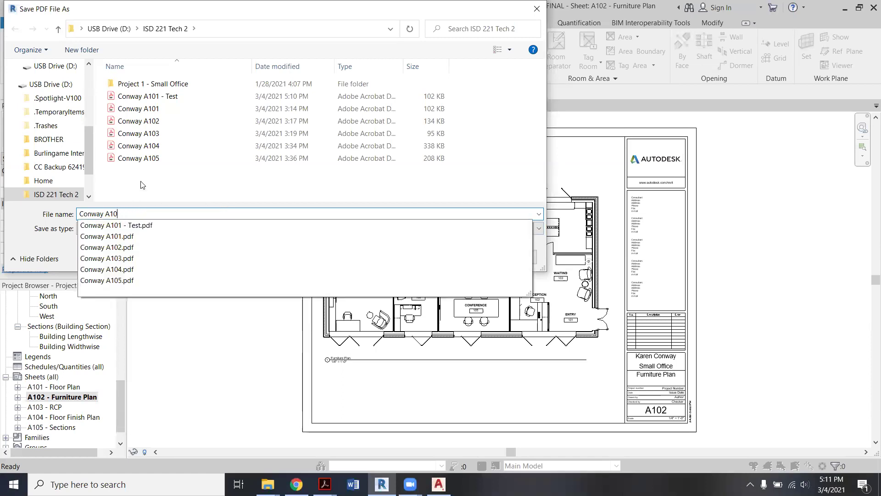
pyautogui.write('t')
pyautogui.press('BackSpace')
pyautogui.write('2 TEST')
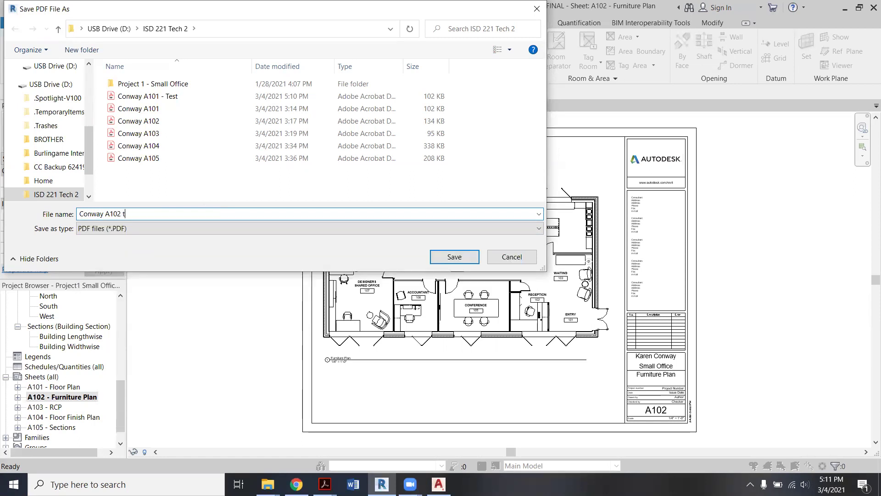
pyautogui.click(455, 257)
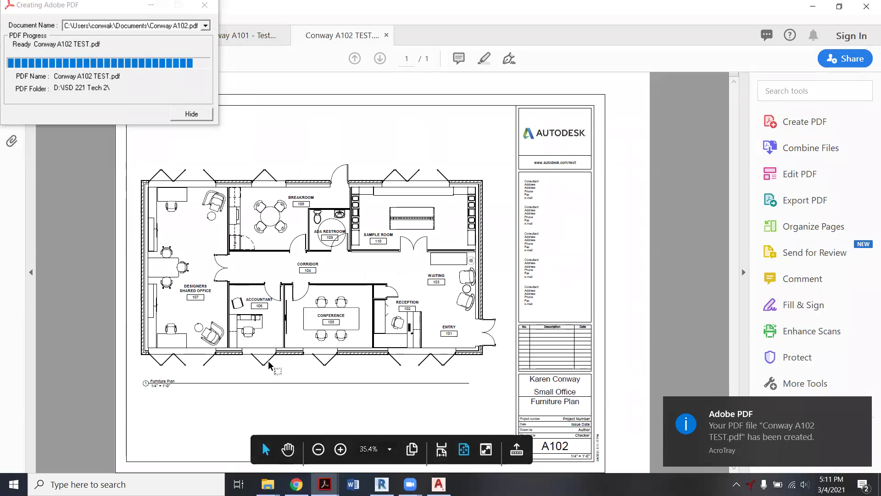
# - Hide the PDF progress window, review Conway A102 TEST, and return to Revit
pyautogui.click(199, 115)
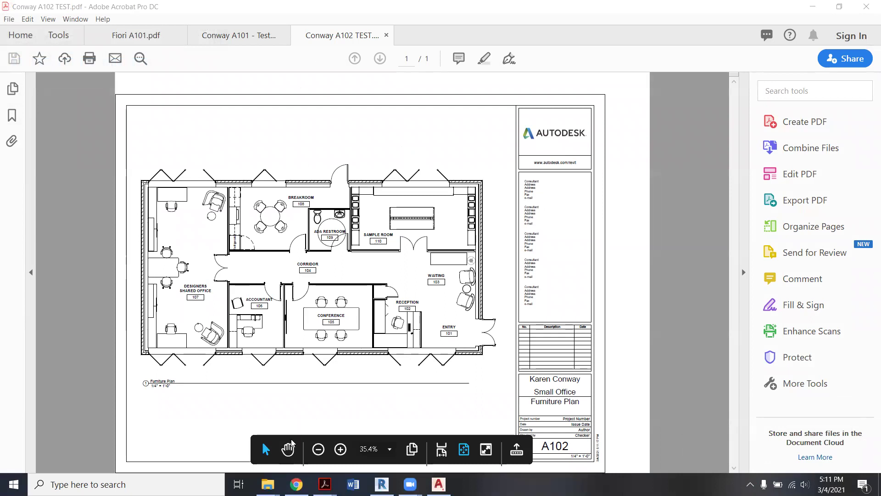
pyautogui.click(381, 484)
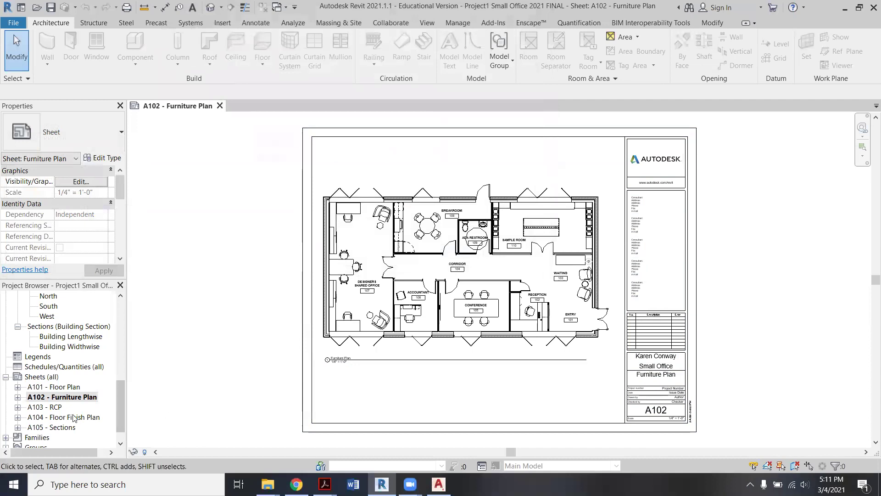
# - Open sheet A104 - Floor Finish Plan and close the A102 - Furniture Plan tab
pyautogui.scroll(-1, 73, 411)
pyautogui.doubleClick(69, 398)
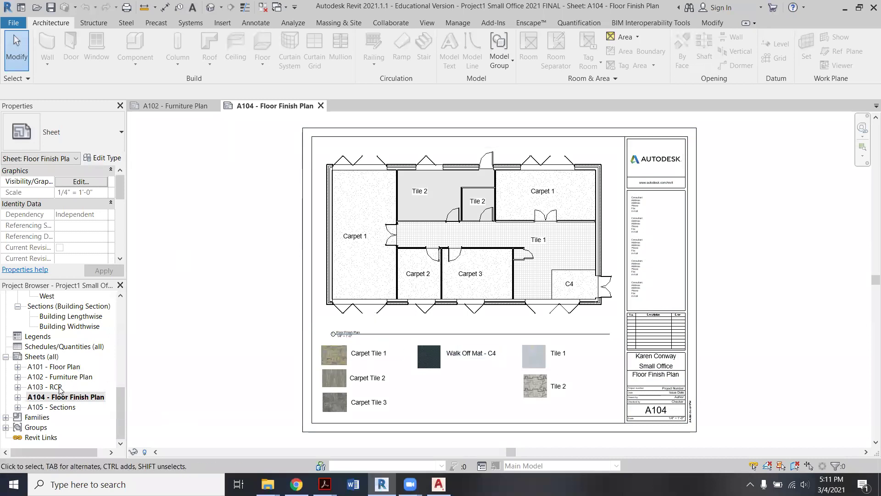
pyautogui.click(215, 106)
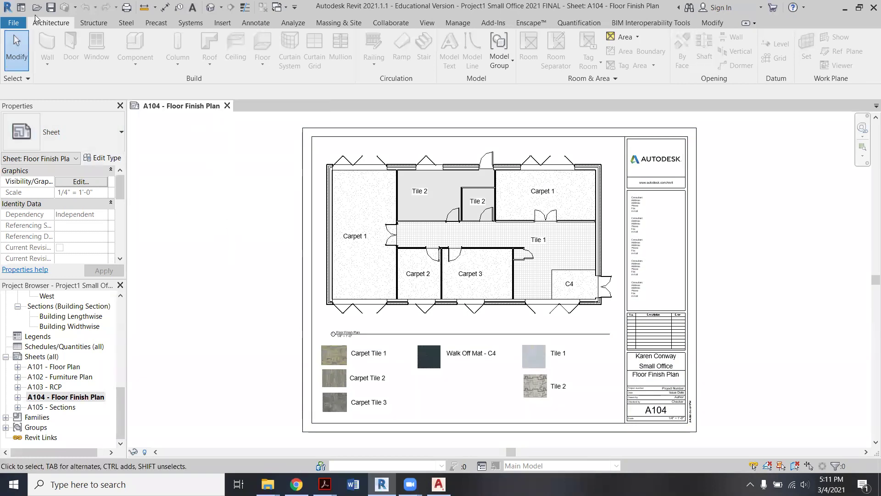
# - In Print, keep Adobe PDF output in Color and open the view/sheet selection list
pyautogui.click(21, 26)
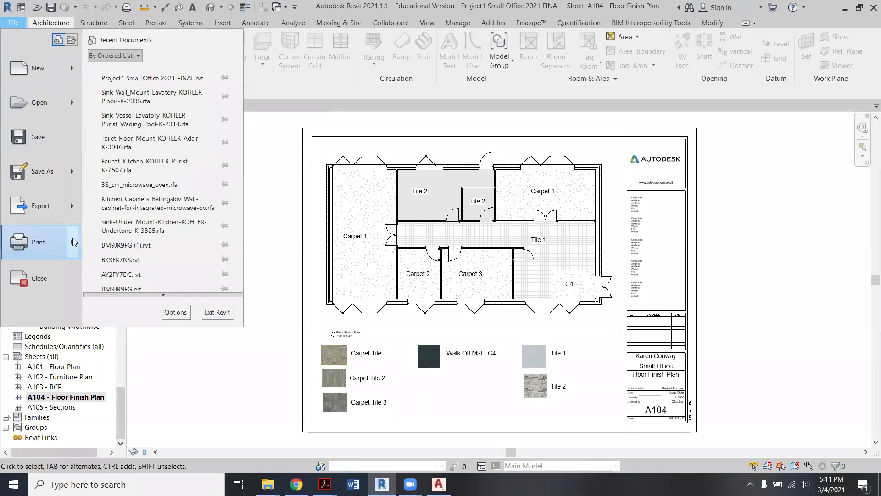
pyautogui.moveTo(73, 242)
pyautogui.click(122, 85)
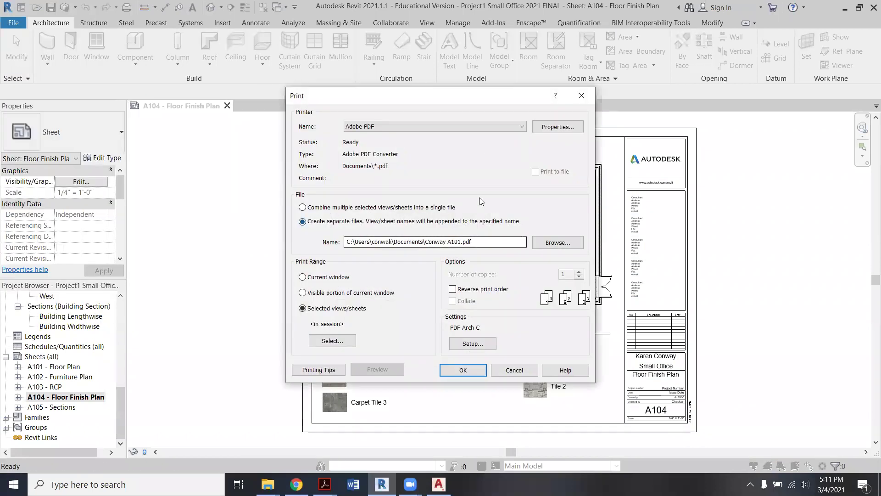
pyautogui.click(562, 130)
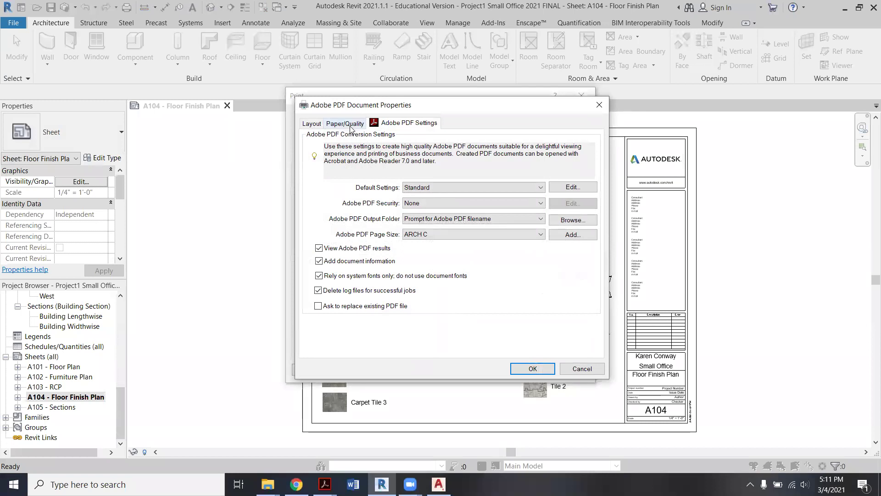
pyautogui.click(350, 129)
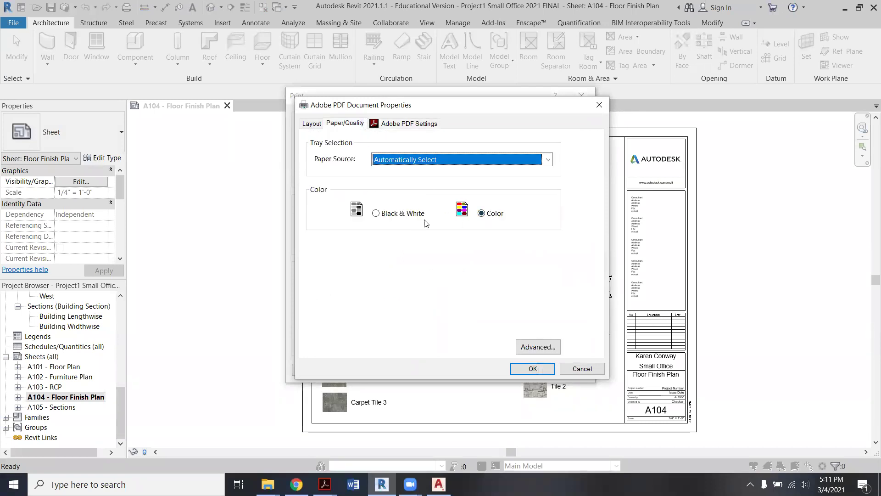
pyautogui.click(532, 369)
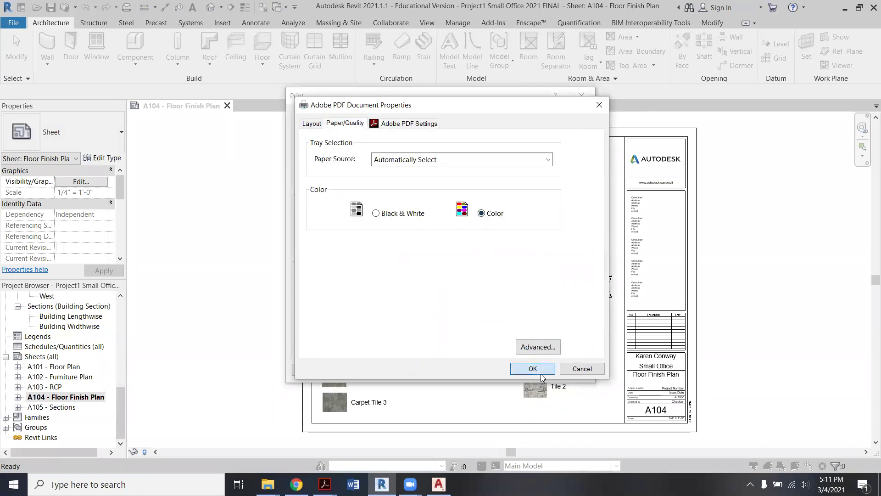
pyautogui.click(341, 342)
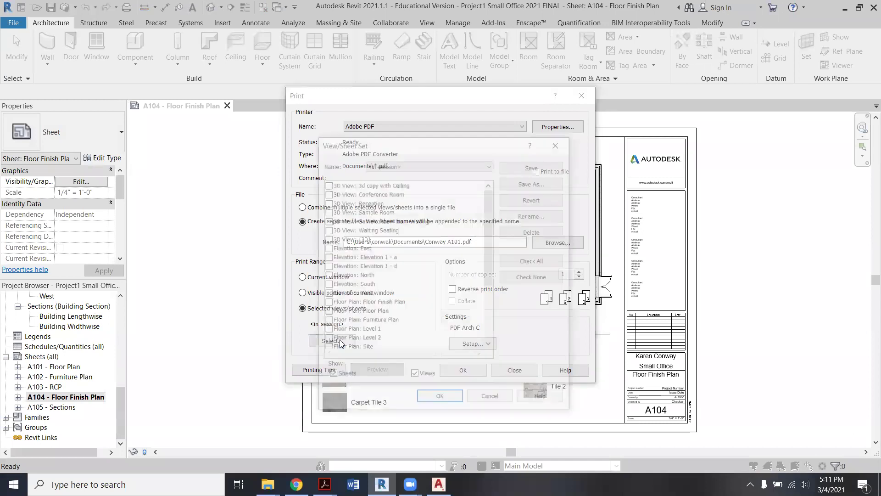
# - Select only sheet A104 - Floor Finish Plan, save it as Set 2, and print to separate files
pyautogui.moveTo(488, 237); pyautogui.dragTo(492, 318)
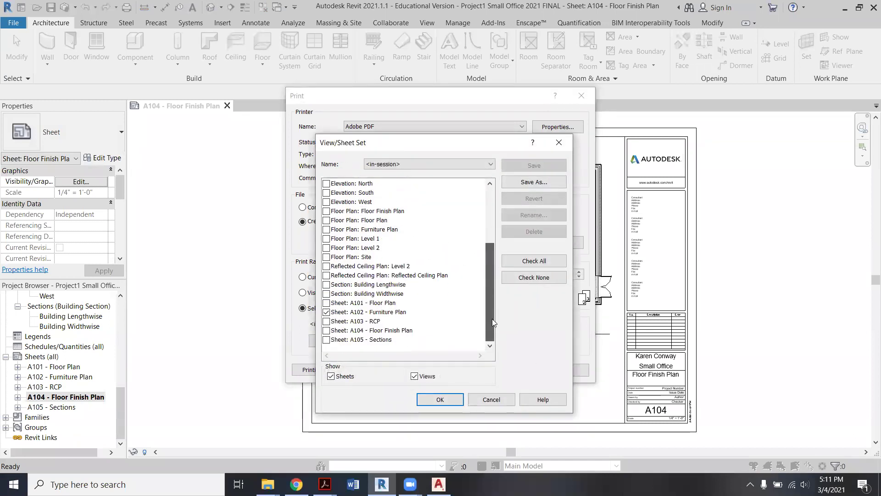
pyautogui.click(327, 316)
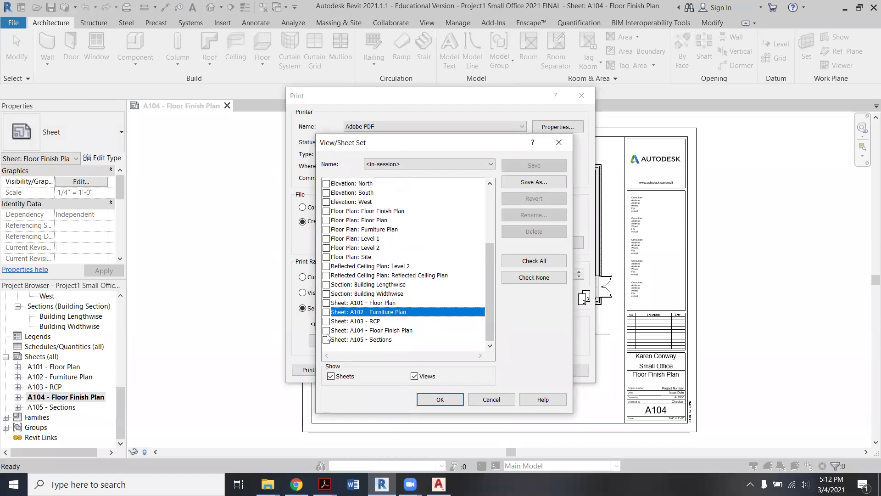
pyautogui.click(327, 331)
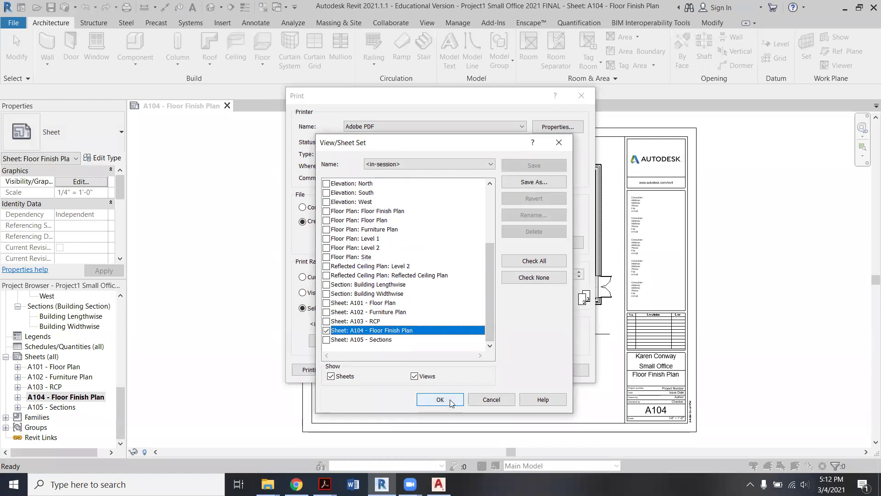
pyautogui.click(440, 399)
pyautogui.click(424, 253)
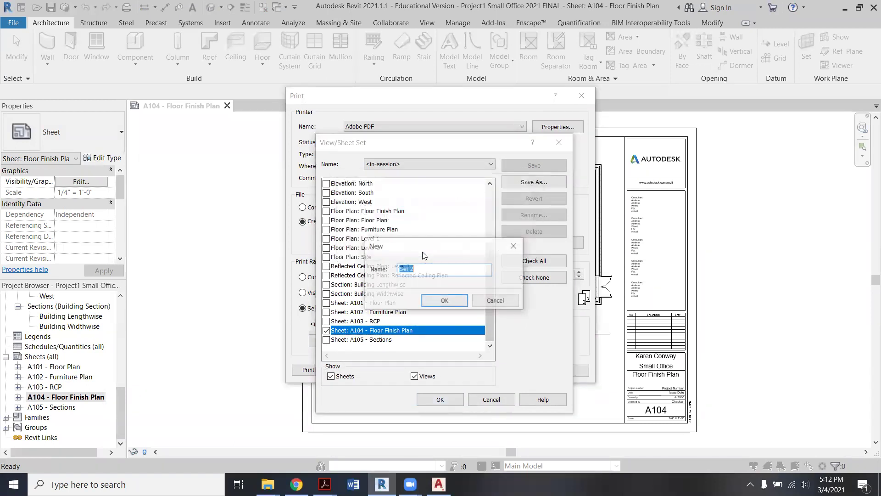
pyautogui.click(445, 300)
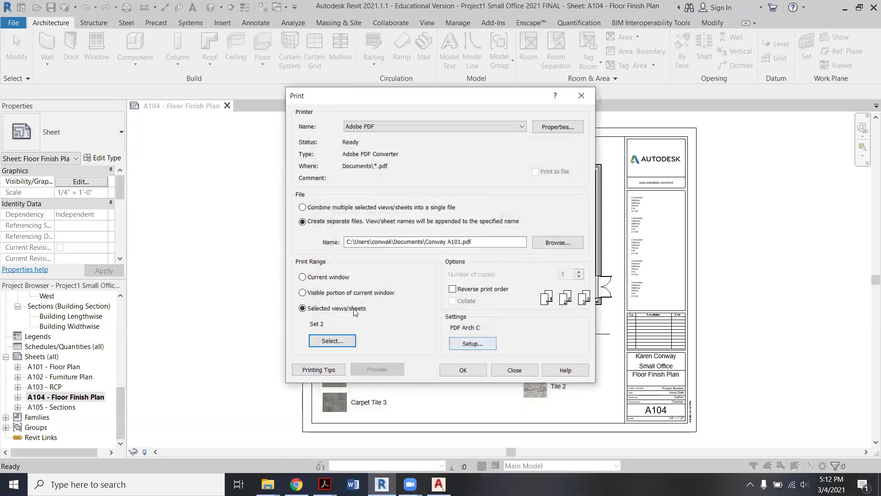
pyautogui.click(467, 368)
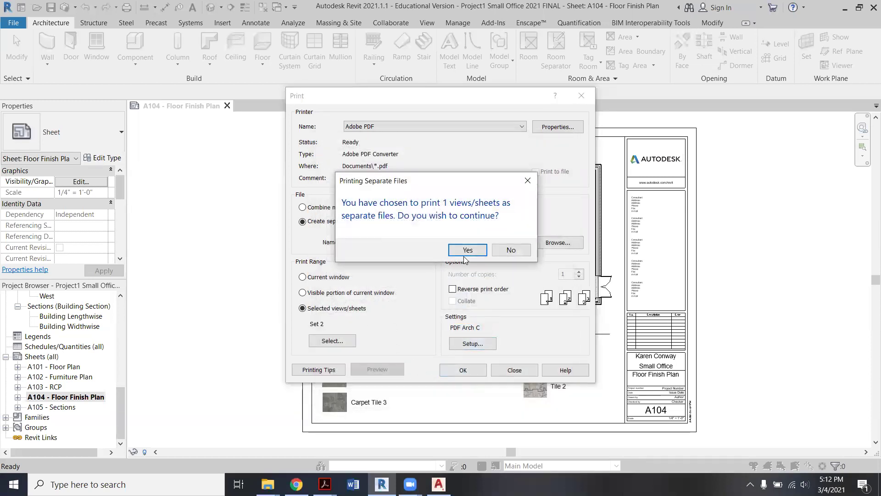
pyautogui.click(466, 251)
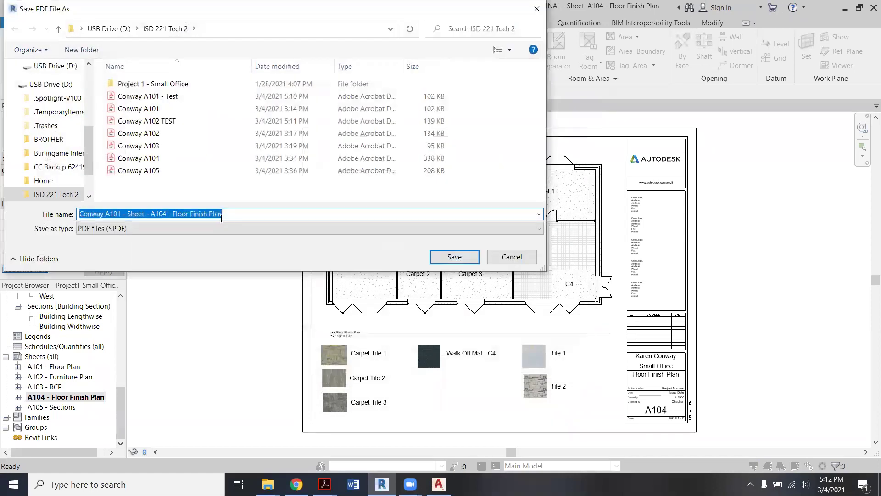
# - Save the A104 PDF as 'Conway A104 test' in the ISD 221 Tech 2 folder
pyautogui.moveTo(221, 215); pyautogui.dragTo(125, 214)
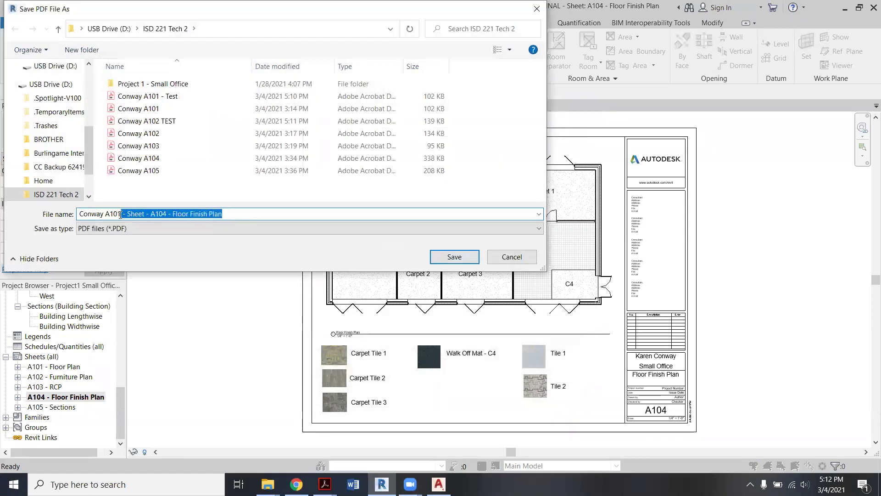
pyautogui.press('BackSpace')
pyautogui.press('BackSpace')
pyautogui.write('4 test')
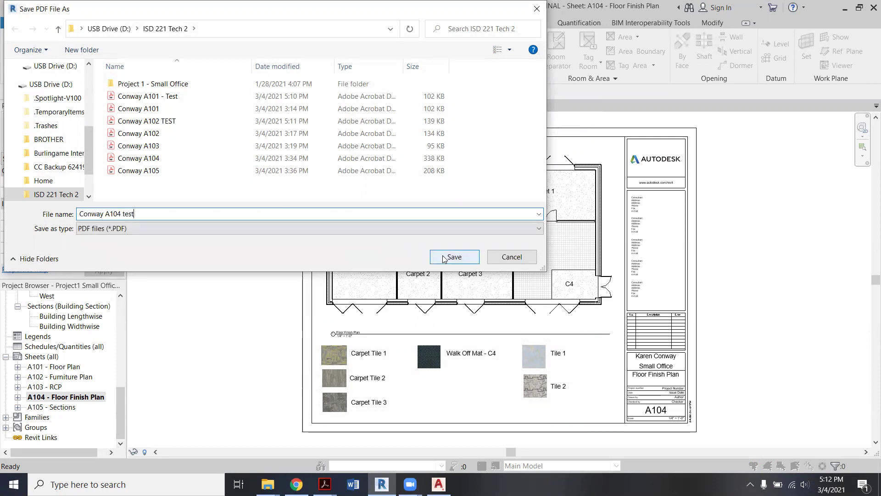
pyautogui.click(438, 256)
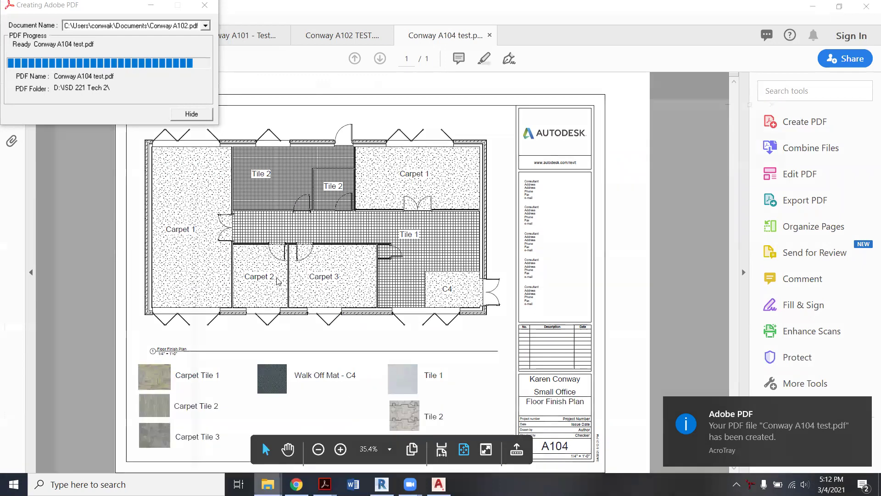
# - Sort ISD 221 Tech 2 by date modified and try deleting the three Conway test PDFs, skipping in-use files
pyautogui.click(268, 484)
pyautogui.click(368, 115)
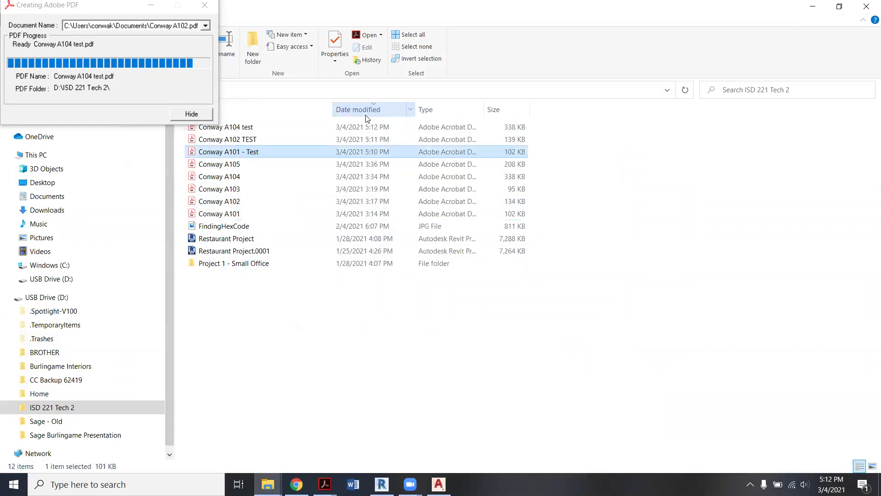
pyautogui.keyDown('ctrl'); pyautogui.click(272, 139); pyautogui.keyUp('ctrl')
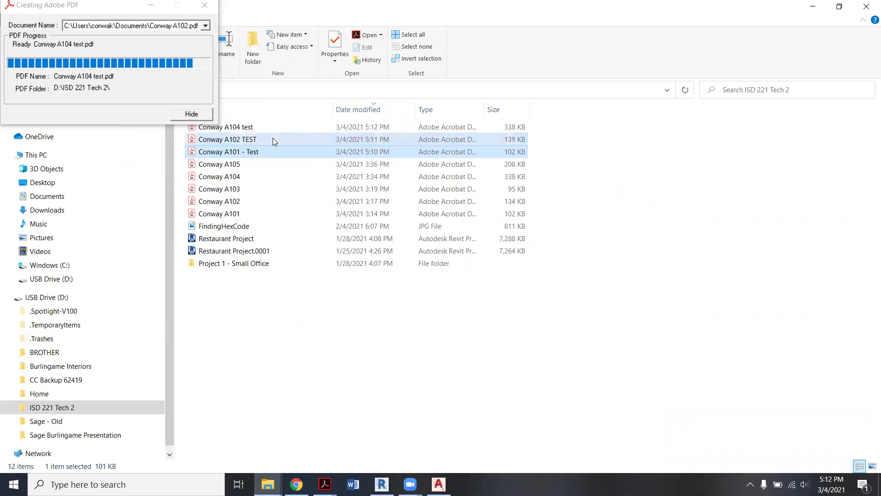
pyautogui.keyDown('ctrl'); pyautogui.click(271, 129); pyautogui.keyUp('ctrl')
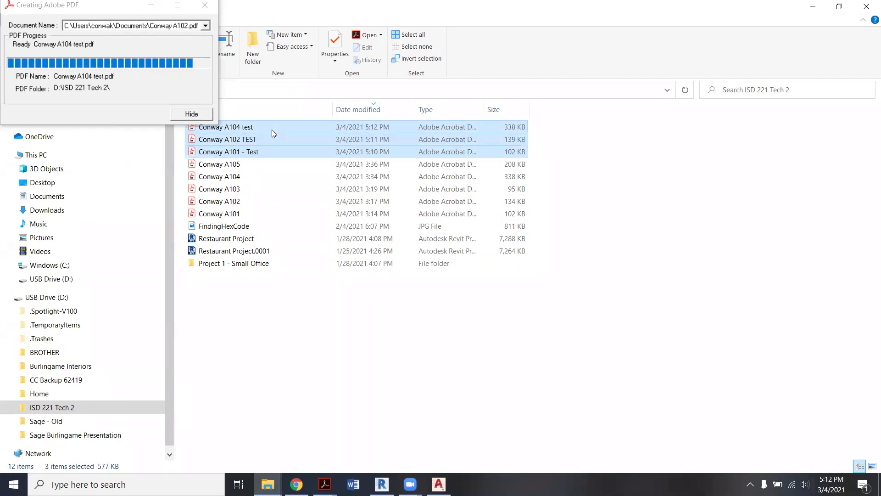
pyautogui.hotkey('shift', 'Delete')
pyautogui.click(472, 251)
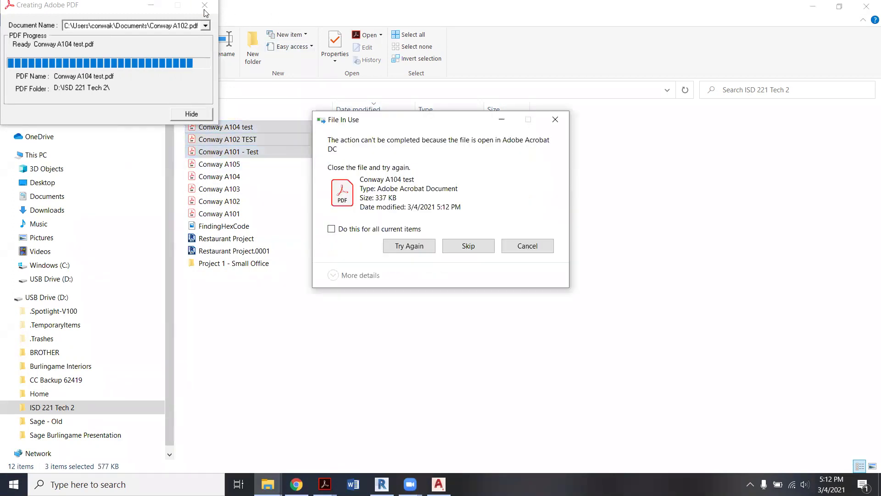
pyautogui.click(455, 253)
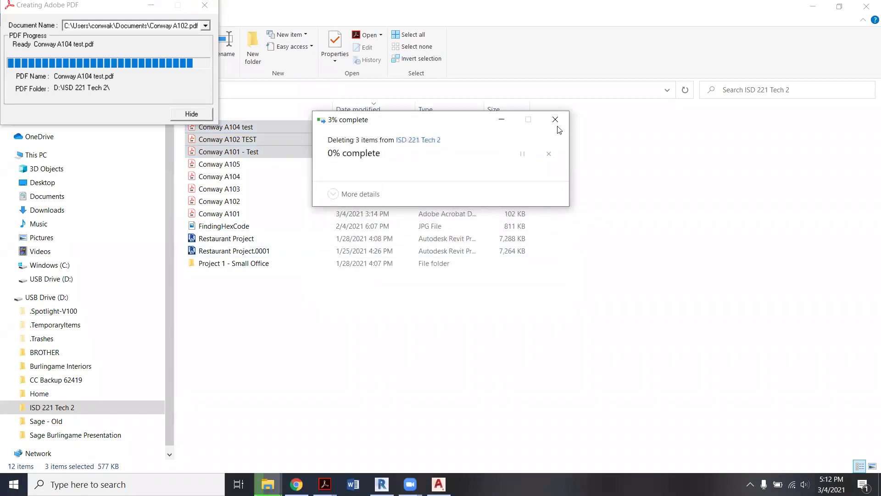
pyautogui.click(554, 121)
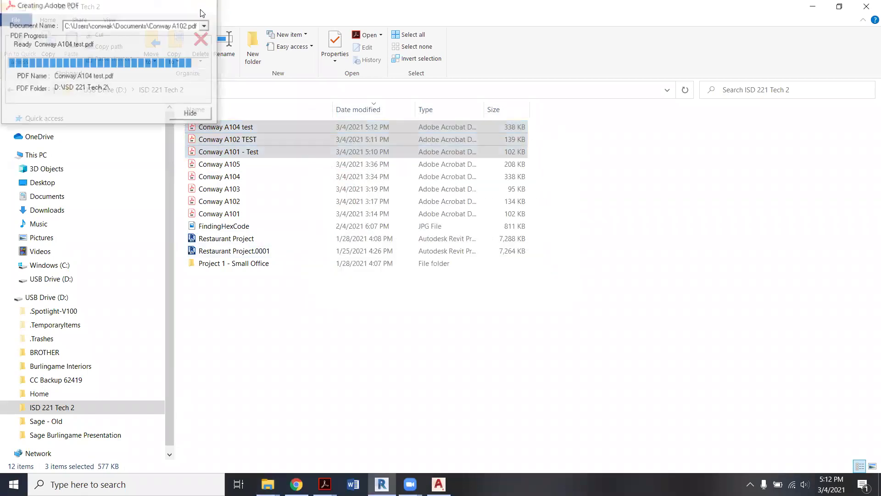
# - Close the PDF progress window and the Conway A102 TEST and A101 - Test PDFs in Acrobat
pyautogui.click(202, 7)
pyautogui.click(325, 484)
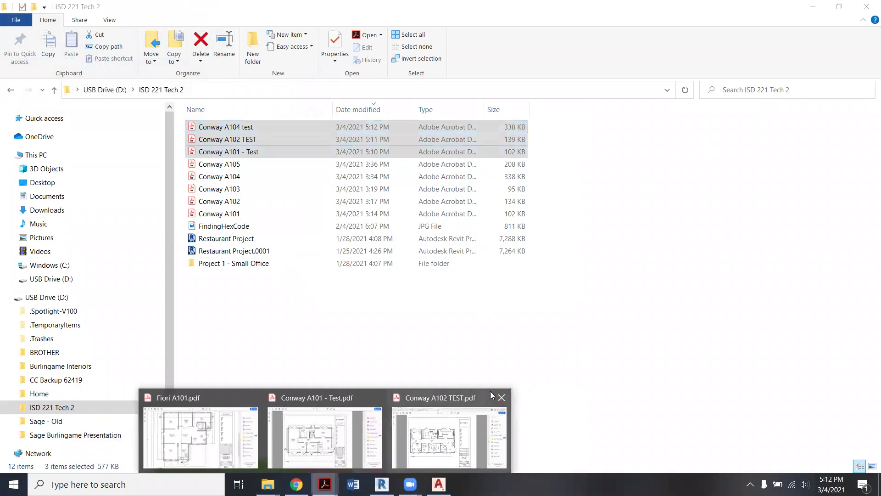
pyautogui.click(501, 398)
pyautogui.click(441, 398)
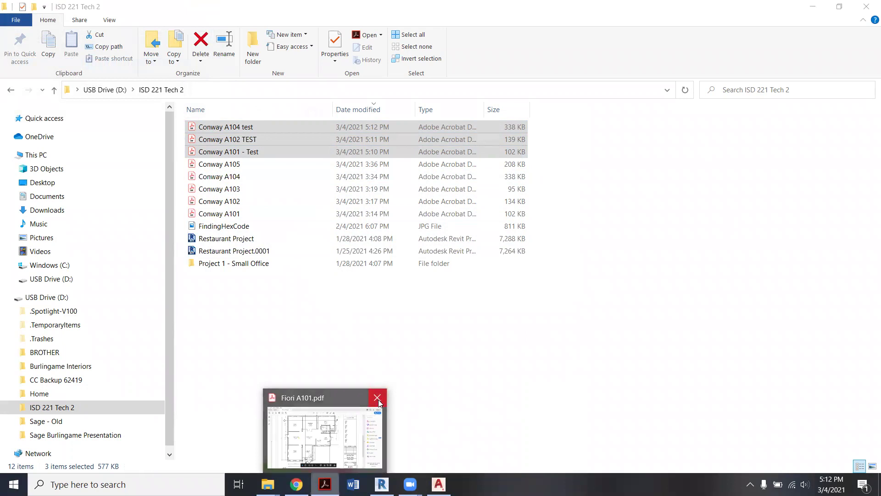
pyautogui.click(322, 152)
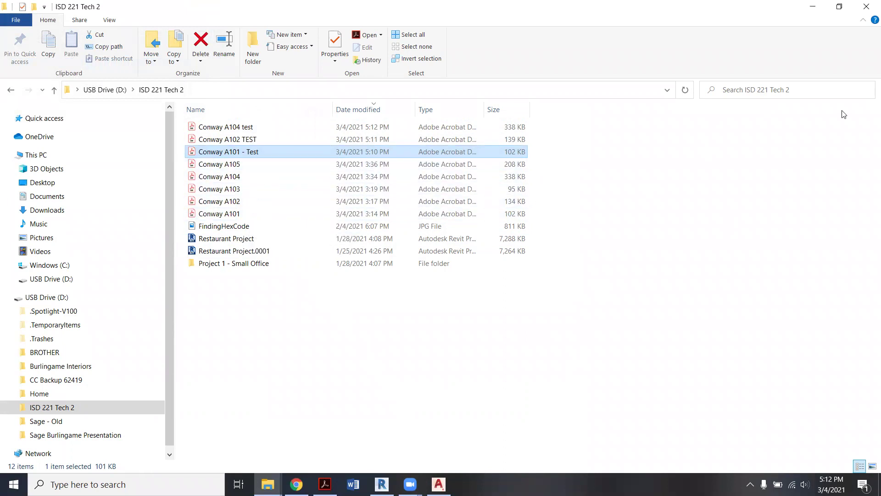
# - Close File Explorer to return to Revit's A104 - Floor Finish Plan sheet
pyautogui.click(867, 8)
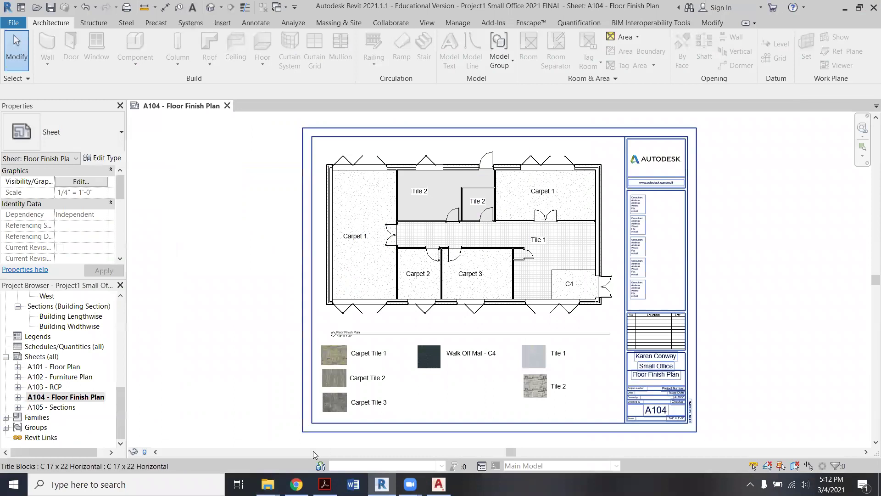